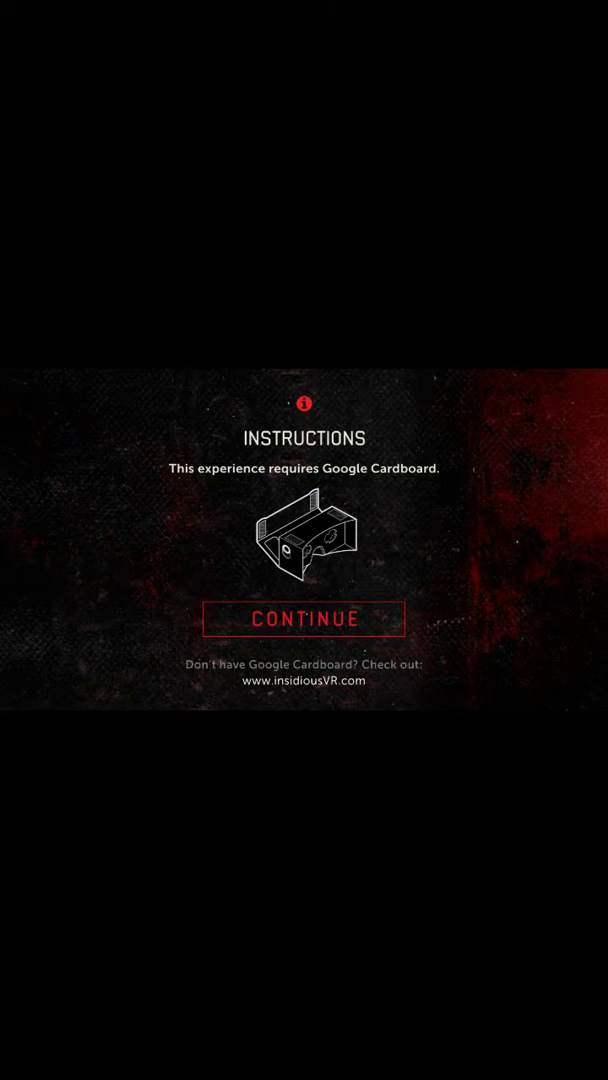
- Continue past the Google Cardboard requirement notice to the Chapter 3 title scene
{"action": "left_click", "coordinate": [304, 618]}
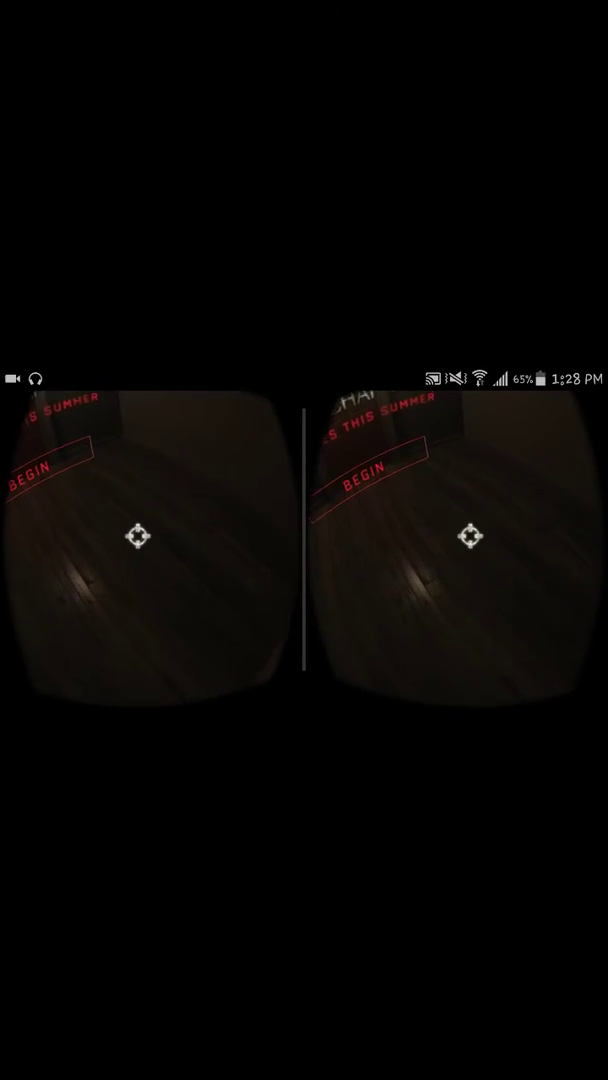
- Pull down the notification panel over the Chapter 3 title scene to reach the recording controls
{"action": "left_click_drag", "start_coordinate": [304, 375], "coordinate": [304, 620]}
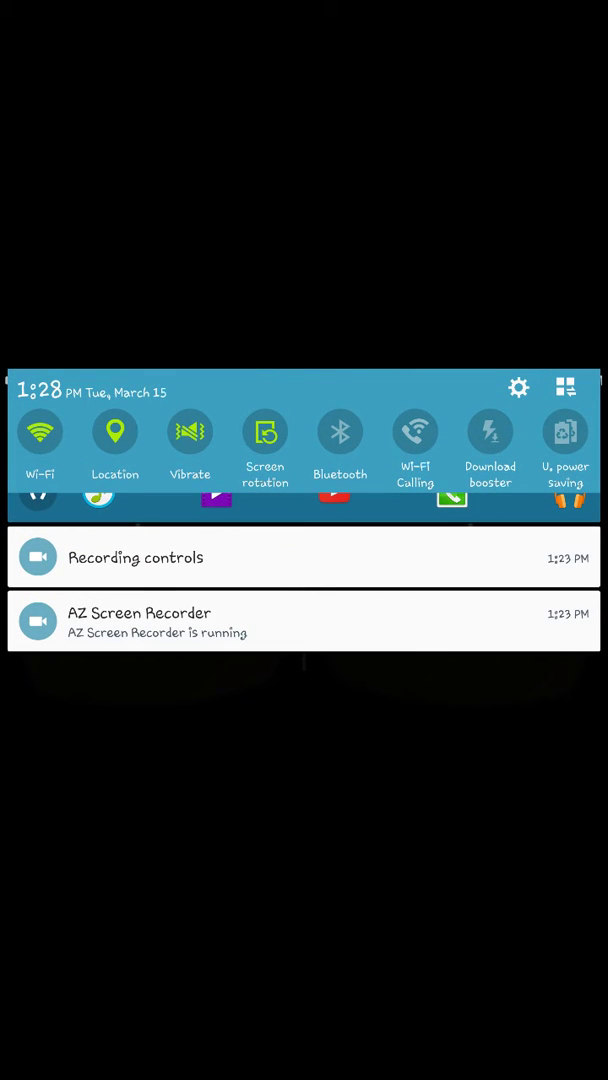